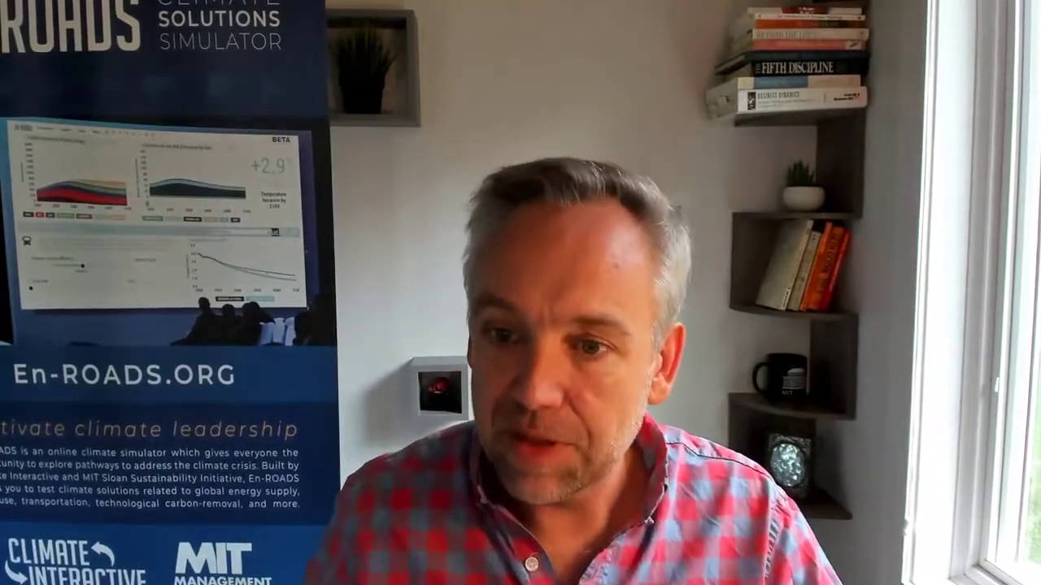
Read the Transport Electrification background notes, including the co-benefits and equity considerations, and return to the main simulator view.
click(681, 352)
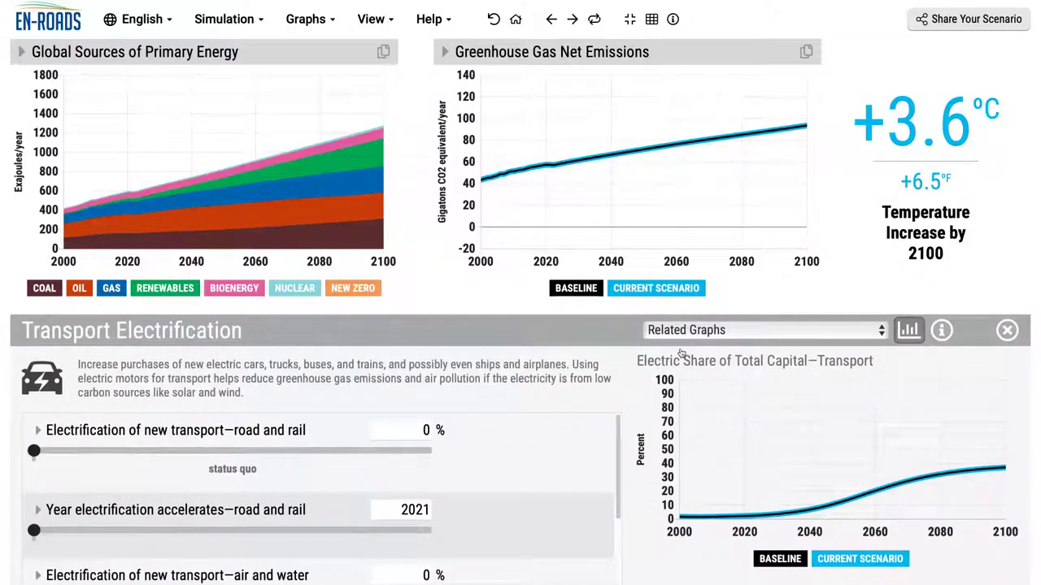
click(941, 330)
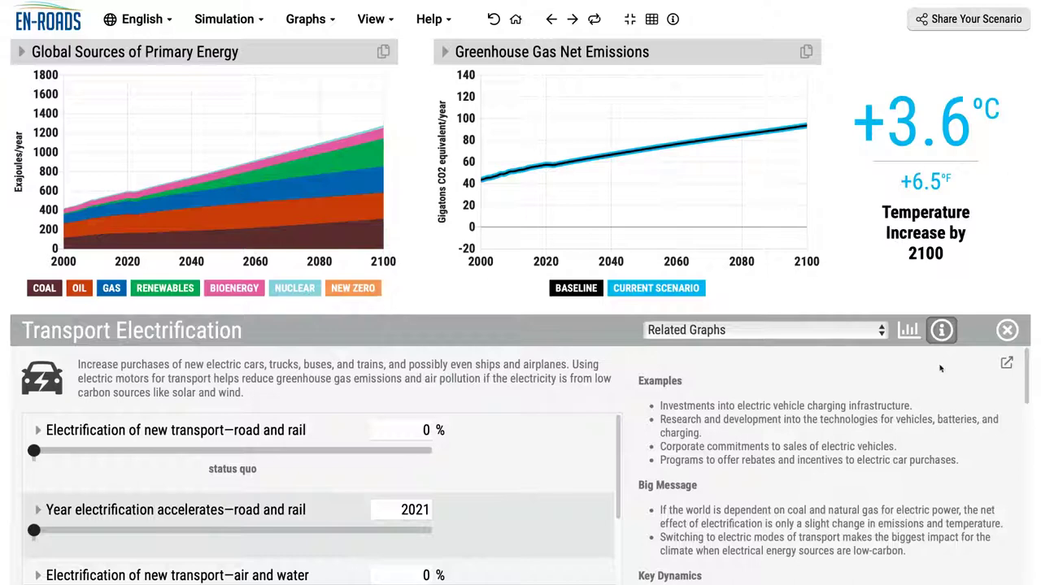
scroll(933, 470, down, 3)
scroll(932, 471, down, 1)
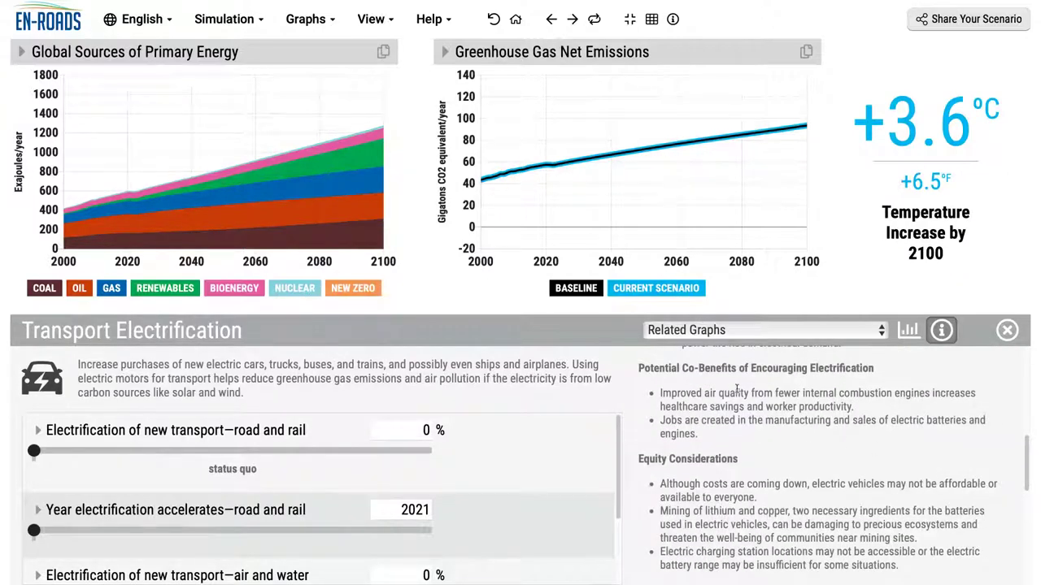
scroll(736, 390, down, 1)
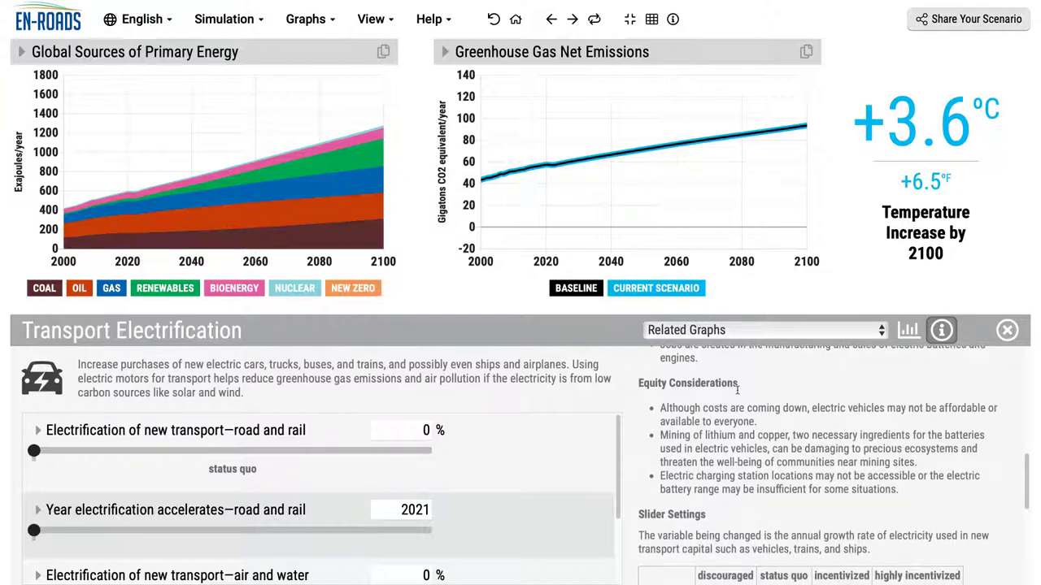
scroll(738, 390, up, 1)
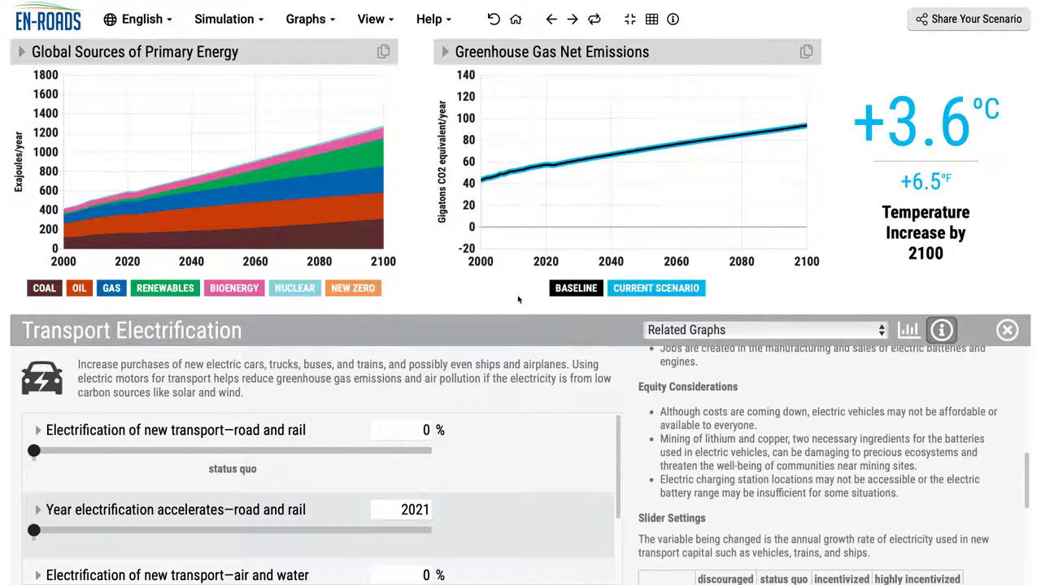
click(525, 313)
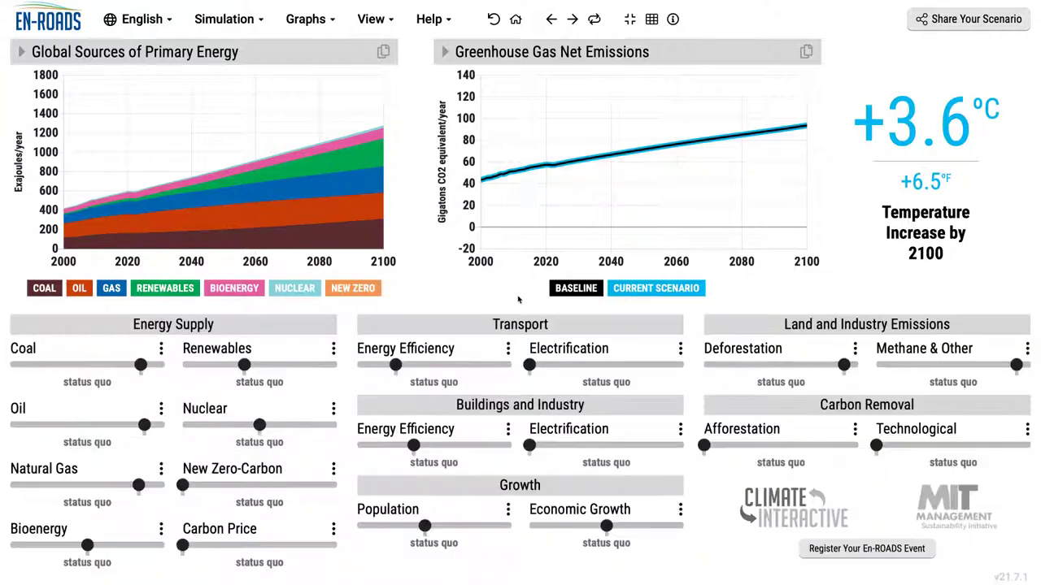
Read the Renewables background notes, from key dynamics and co-benefits through model structure, and close the details.
click(333, 349)
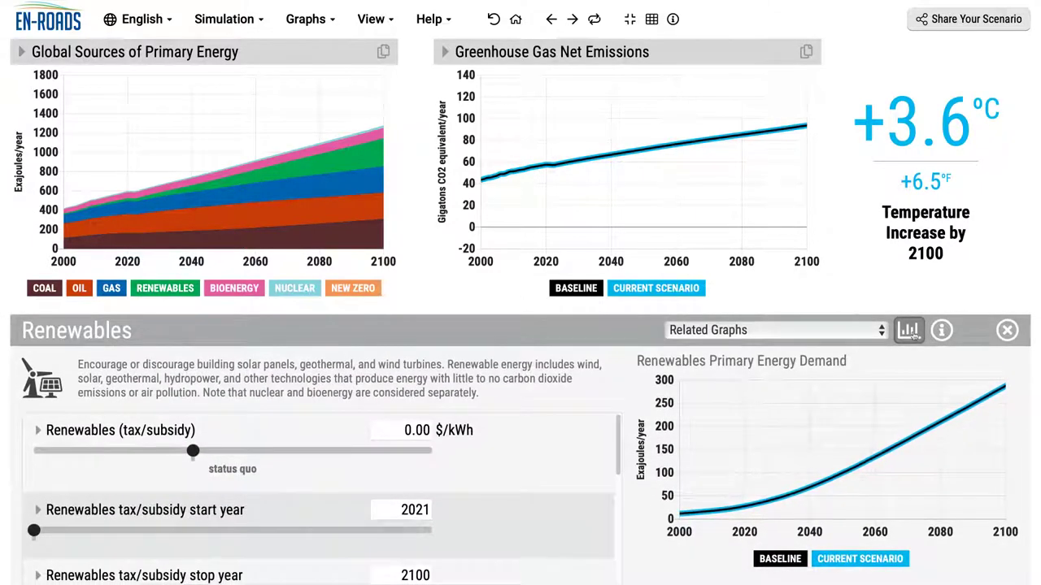
click(941, 330)
scroll(839, 448, down, 10)
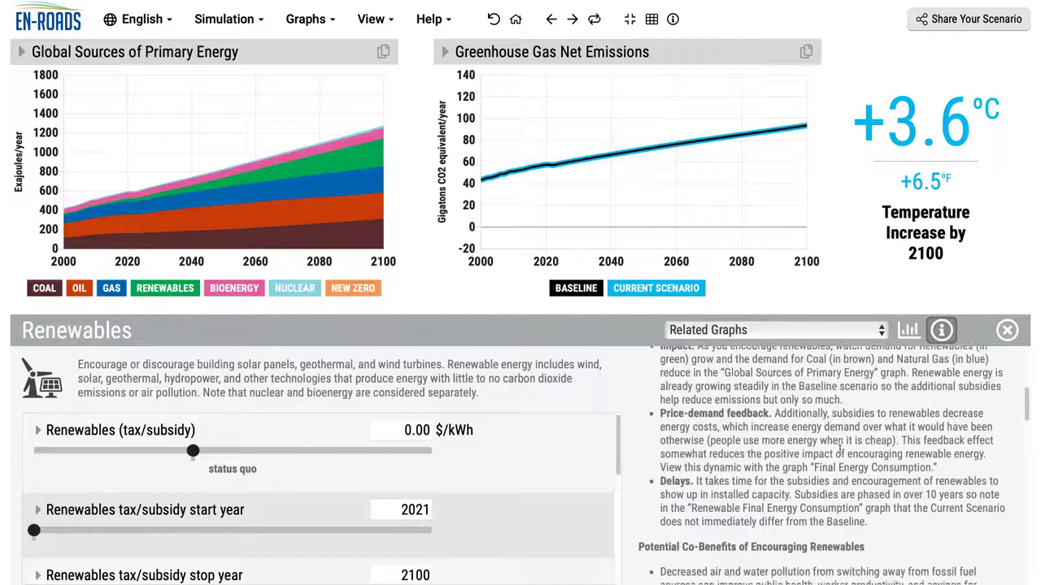
scroll(839, 449, down, 5)
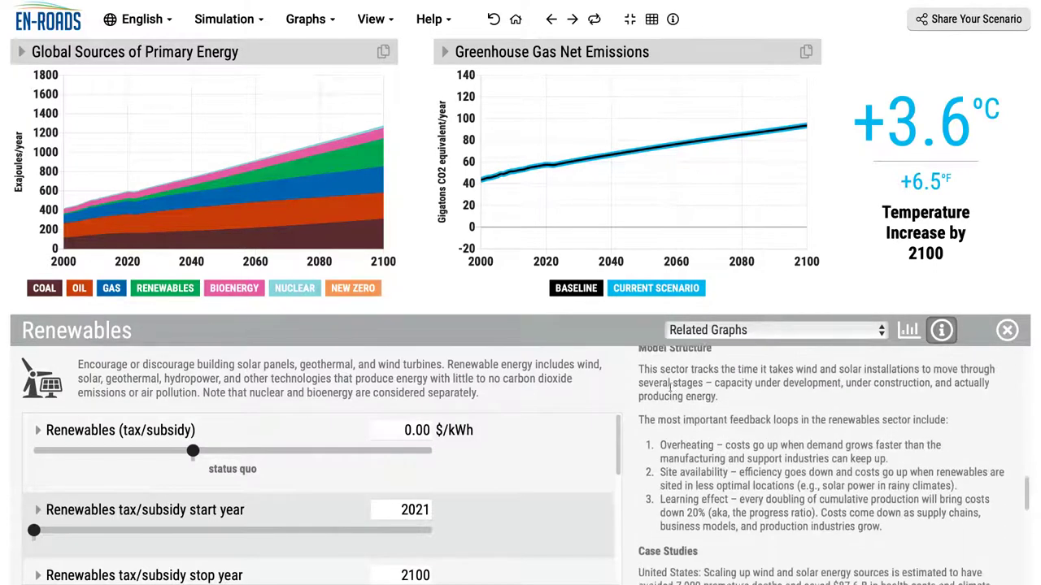
click(416, 303)
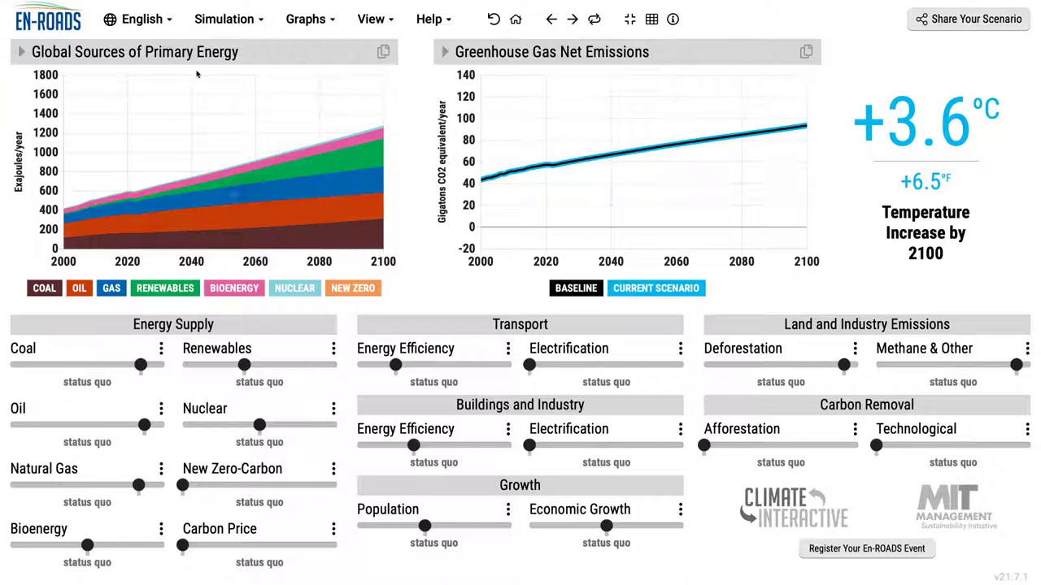
Replace the Global Sources of Primary Energy graph with the Air Pollution from Energy graph from the Impacts group.
click(153, 51)
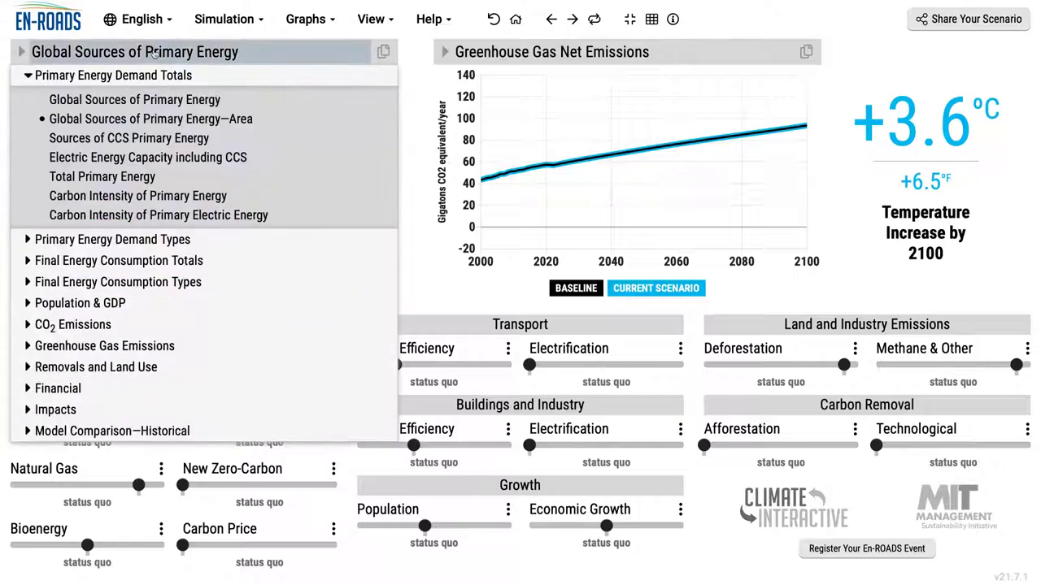
click(153, 407)
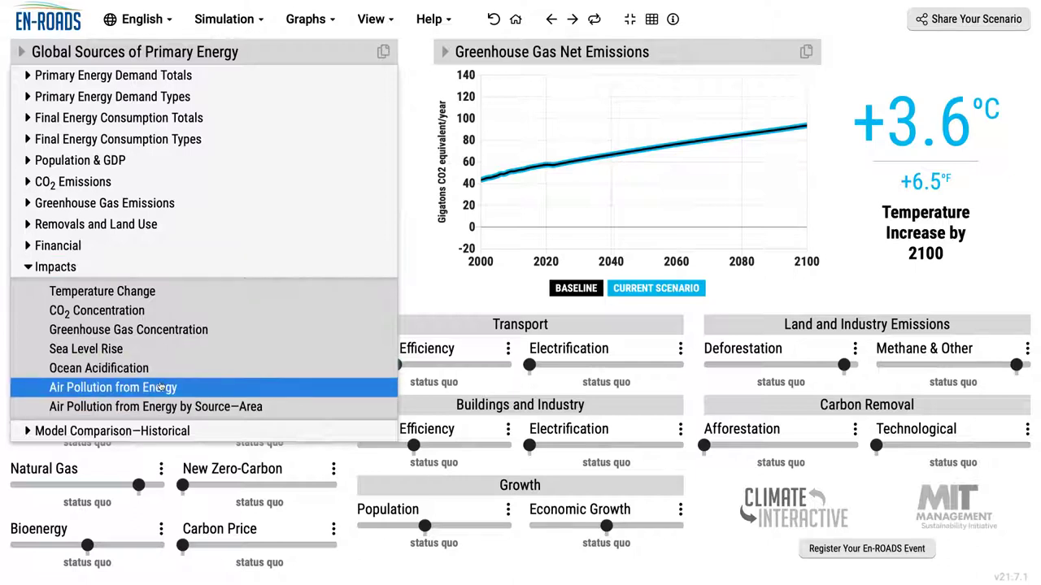
click(160, 387)
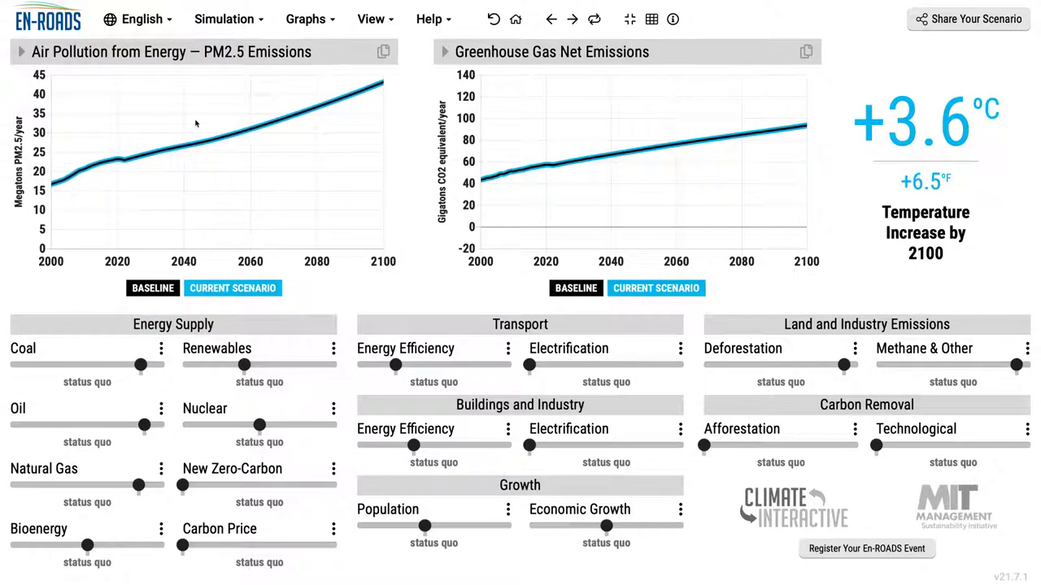
Examine the area graph of air pollution from energy by source, and return to the total Air Pollution from Energy graph.
click(210, 52)
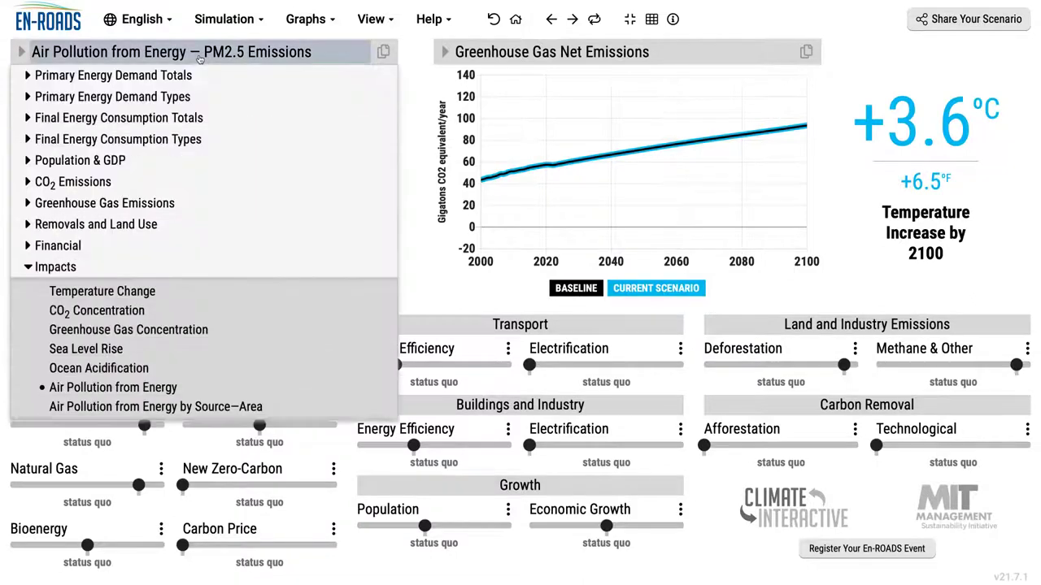
click(163, 406)
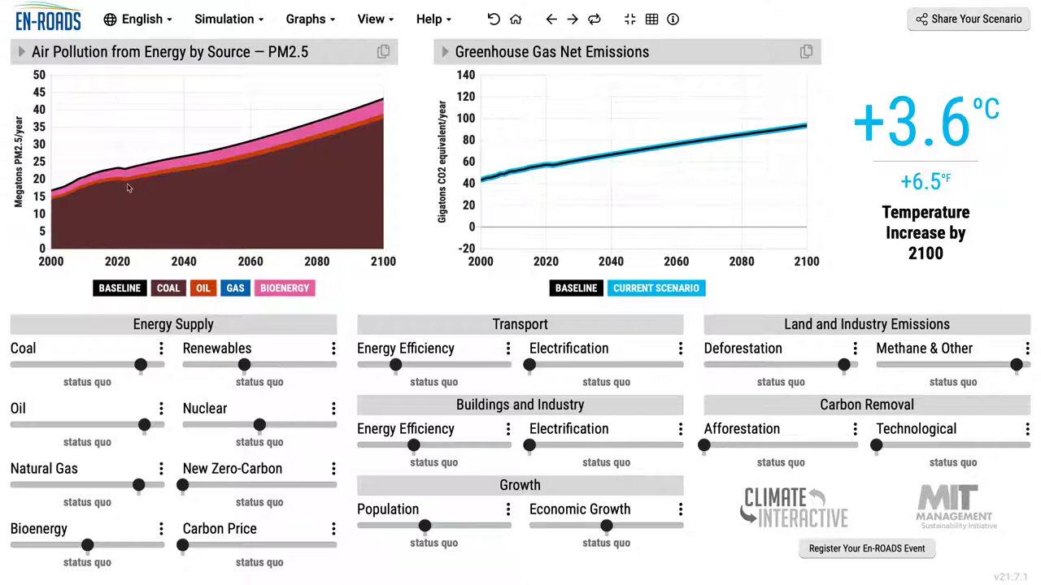
mouse_move(128, 184)
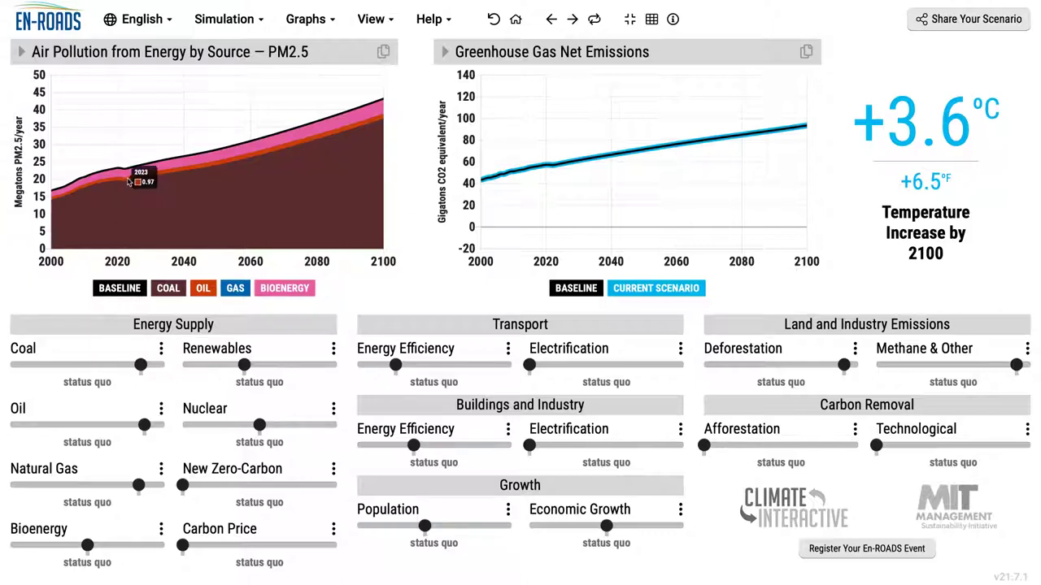
click(154, 51)
click(141, 396)
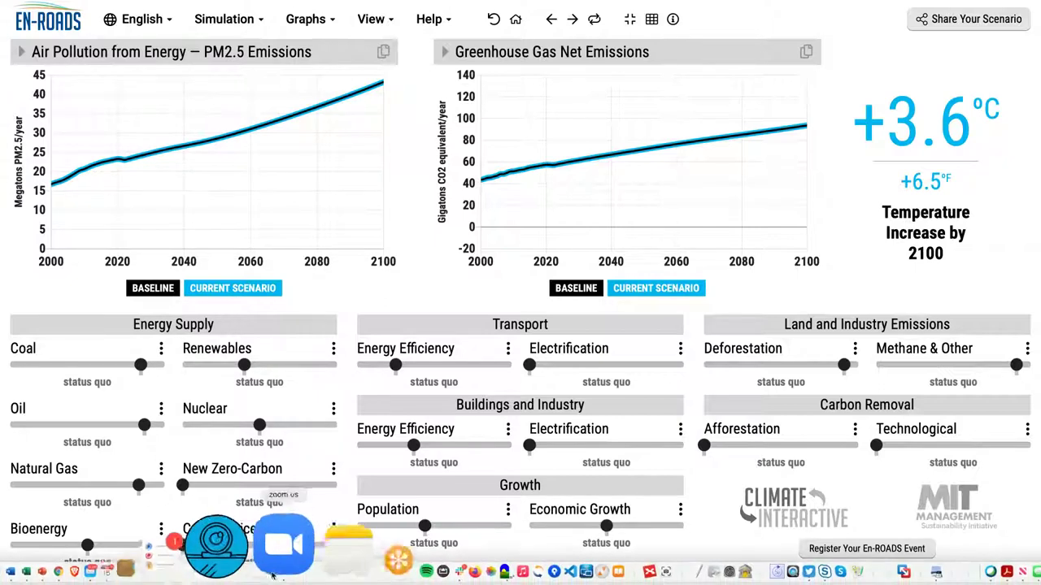
Set the carbon price to high, energy efficiency in transport and in buildings and industry to increased, and coal to very highly taxed.
click(219, 545)
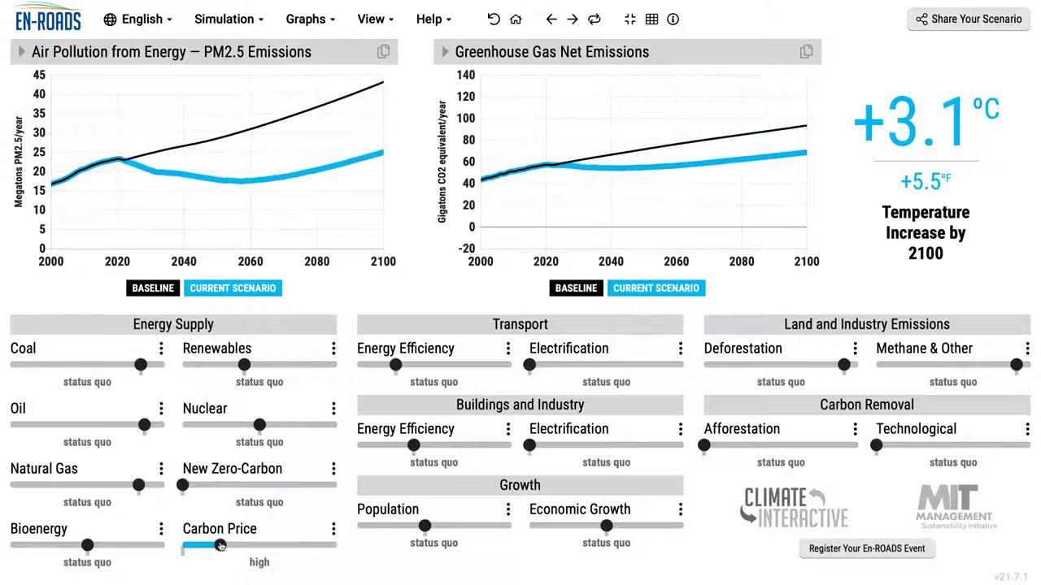
click(439, 366)
click(450, 446)
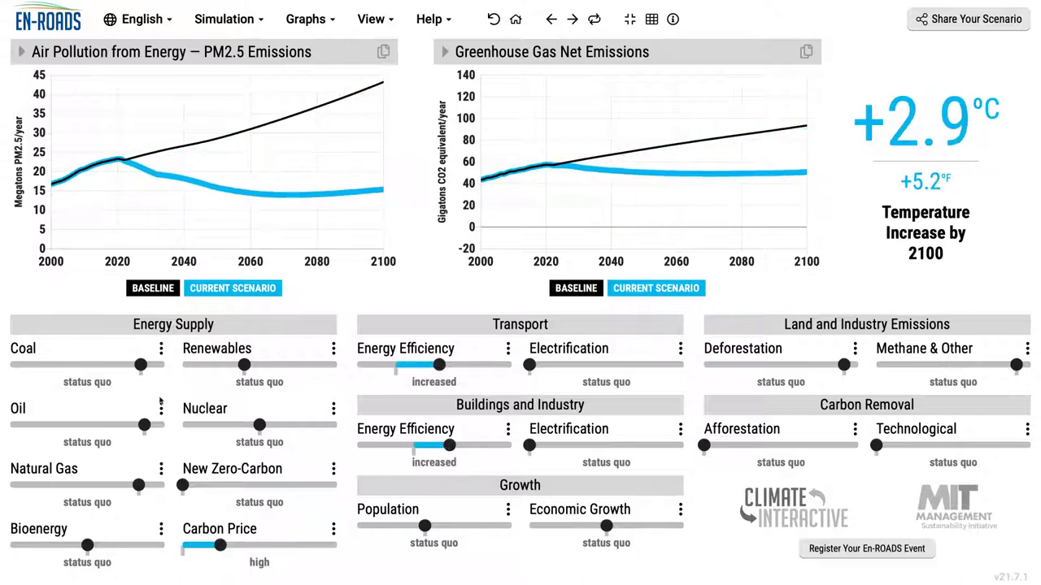
click(91, 365)
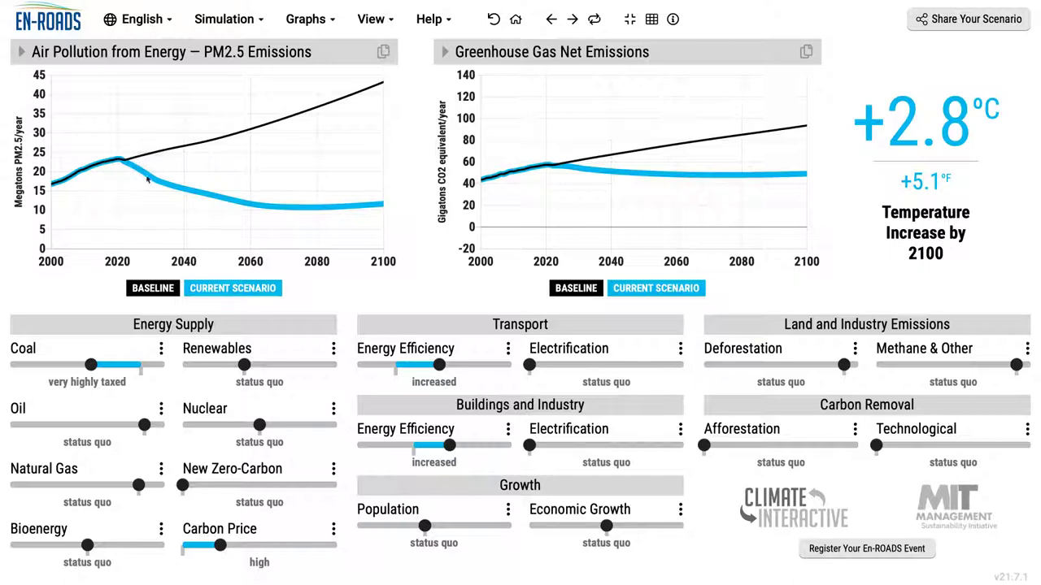
Restore the default graphs and reset all policies and assumptions to the status quo.
click(496, 18)
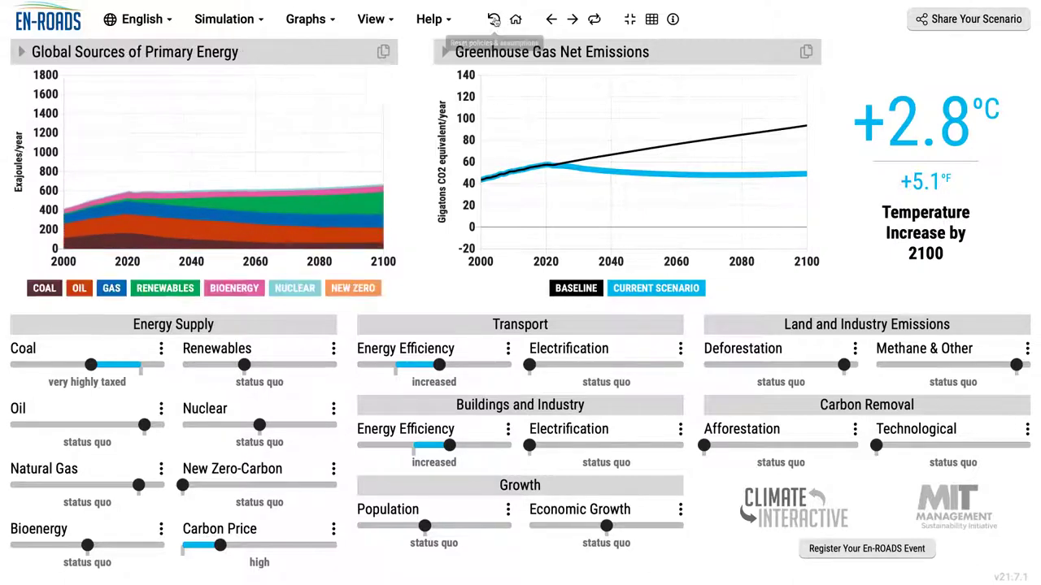
click(495, 19)
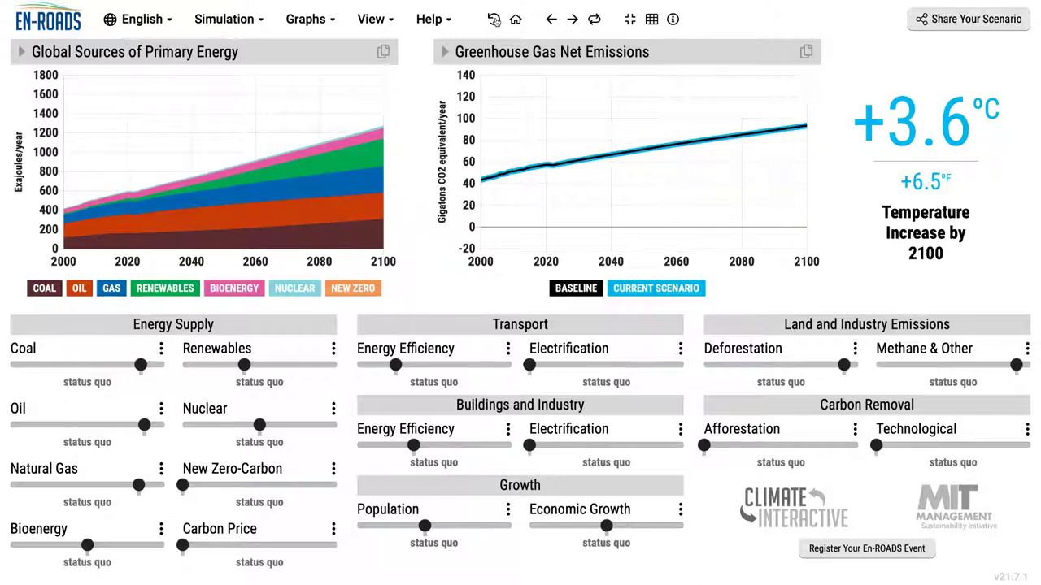
Show the Cost of Energy graph from the miniature graph overview, and set the carbon price to medium.
click(652, 18)
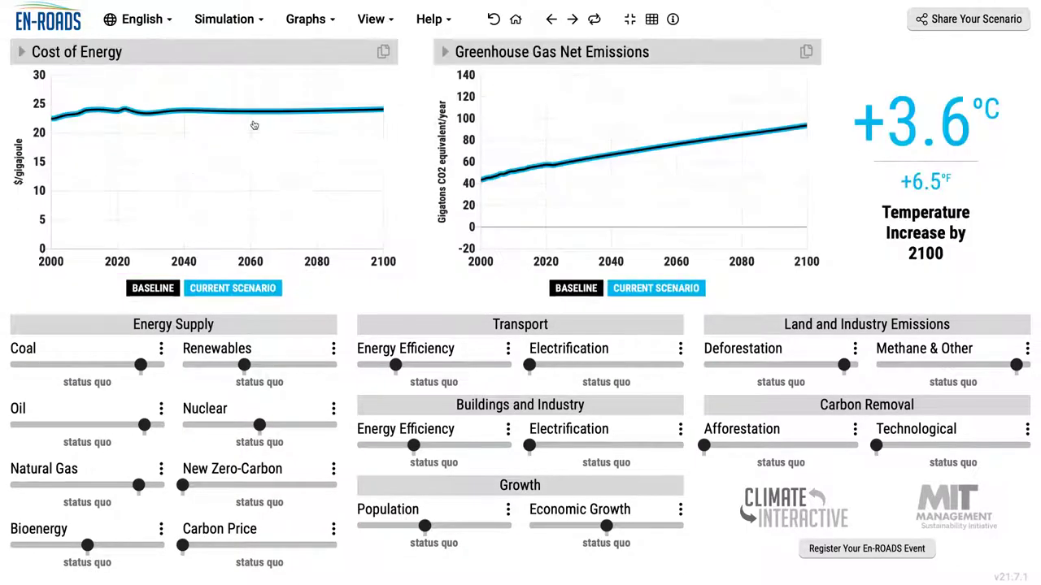
click(253, 124)
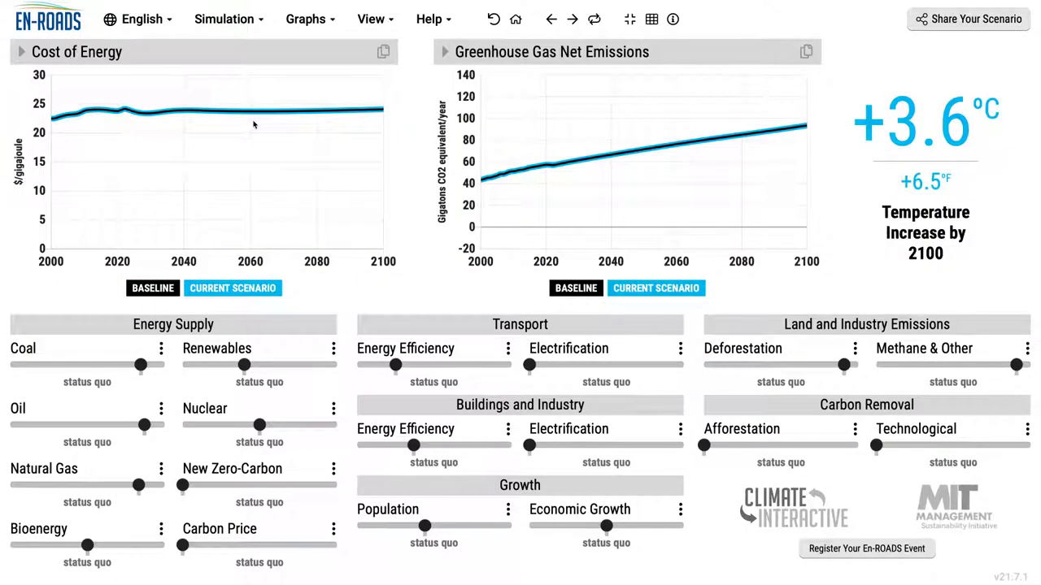
click(203, 545)
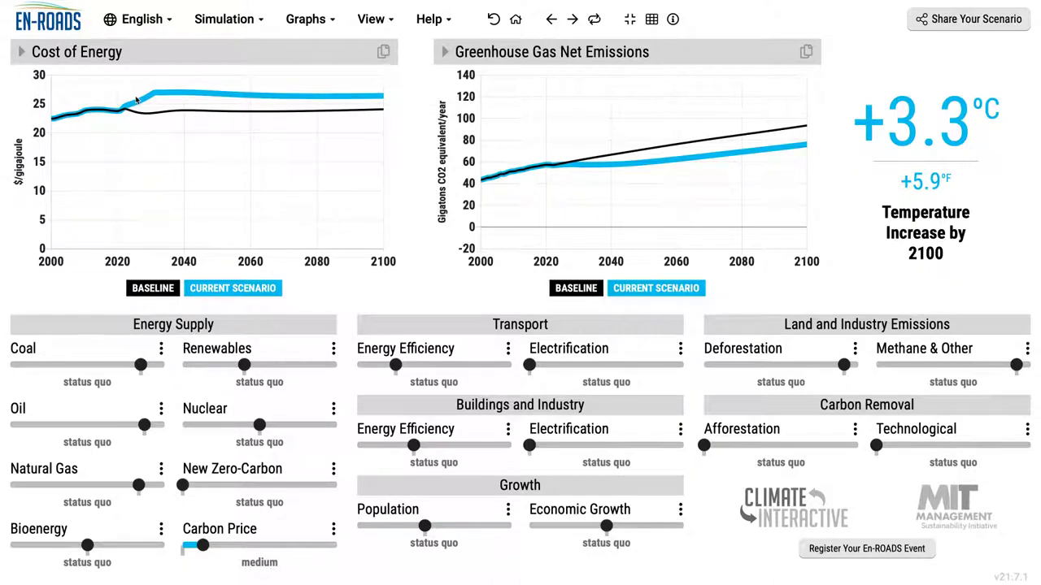
Show the Revenue & Cost from Taxes & Subsidies graph, and raise the carbon price to very high.
click(89, 54)
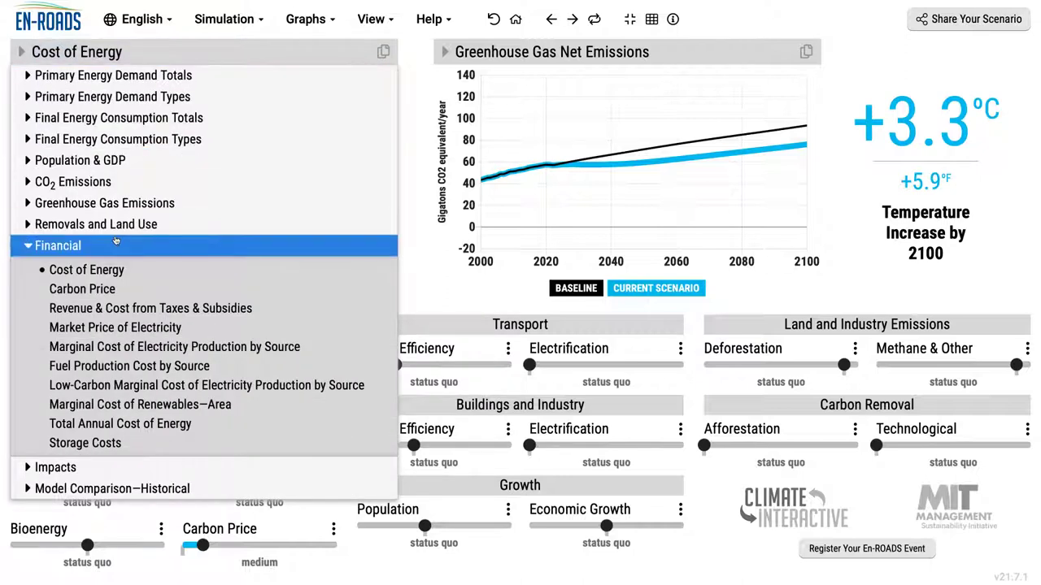
click(128, 317)
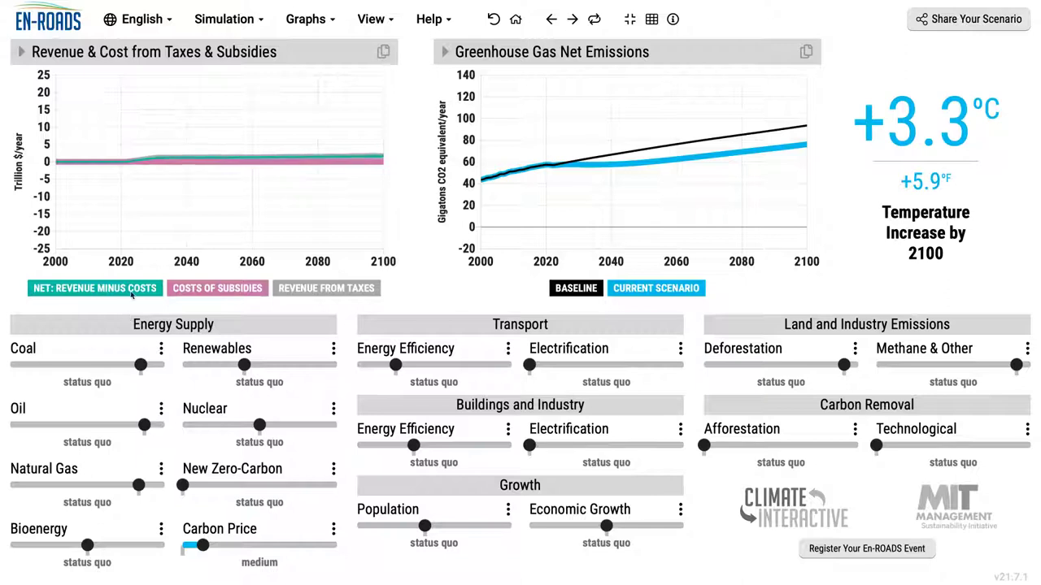
drag(202, 545, 248, 545)
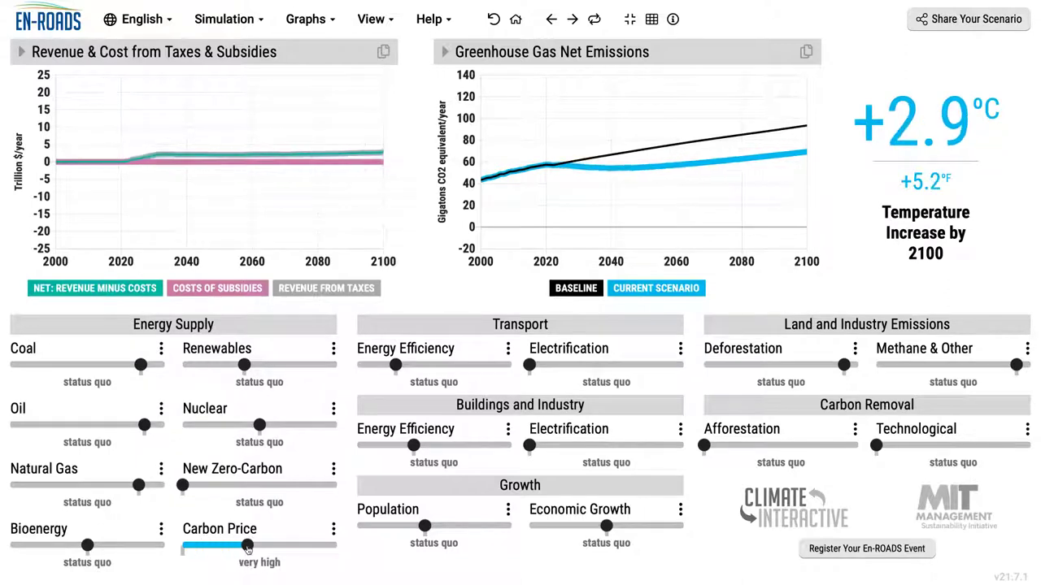
mouse_move(172, 152)
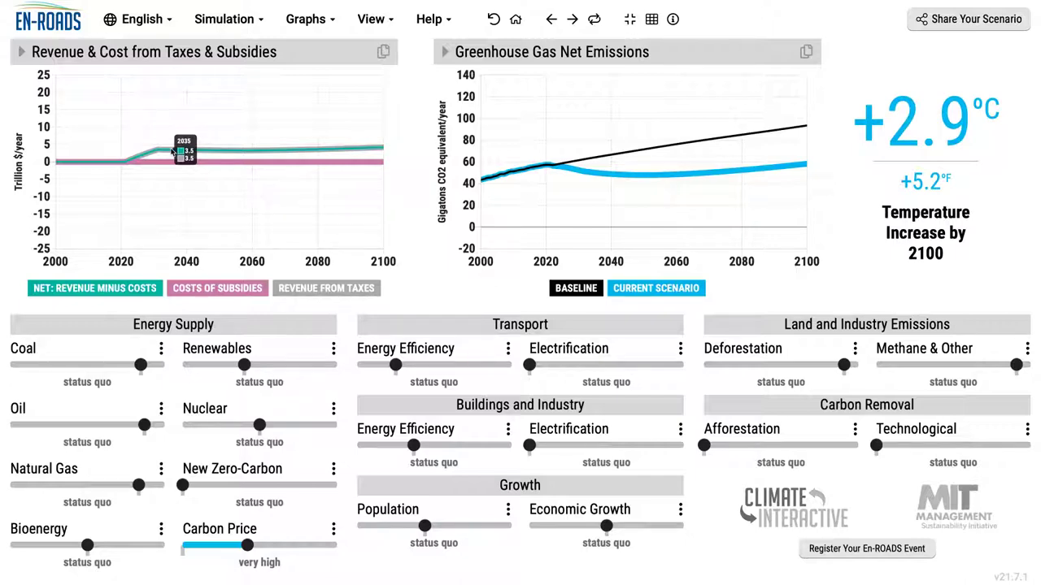
Return to the Cost of Energy graph and change the scenario to a low carbon price with subsidized renewables.
click(652, 19)
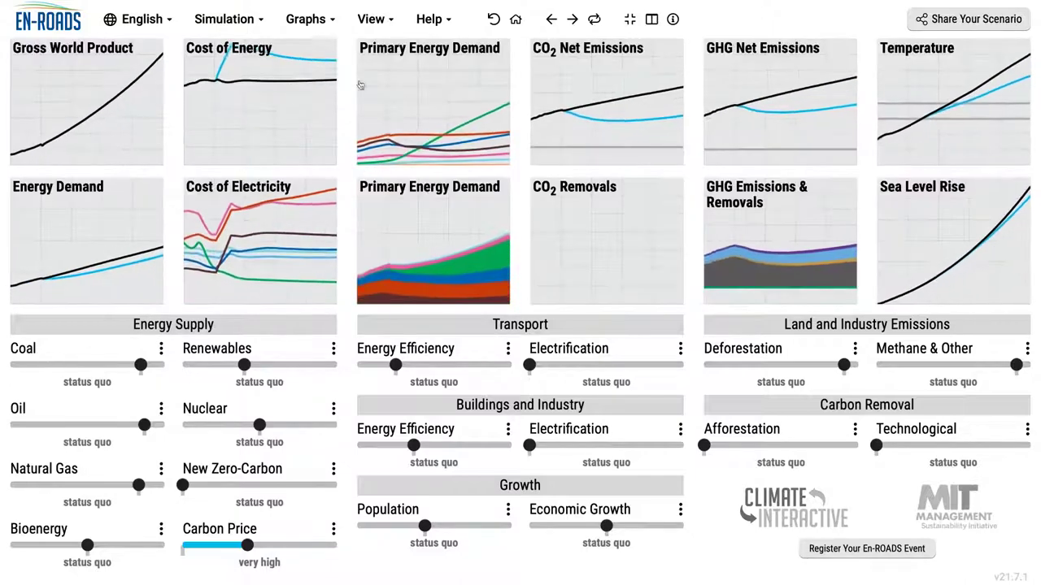
click(271, 93)
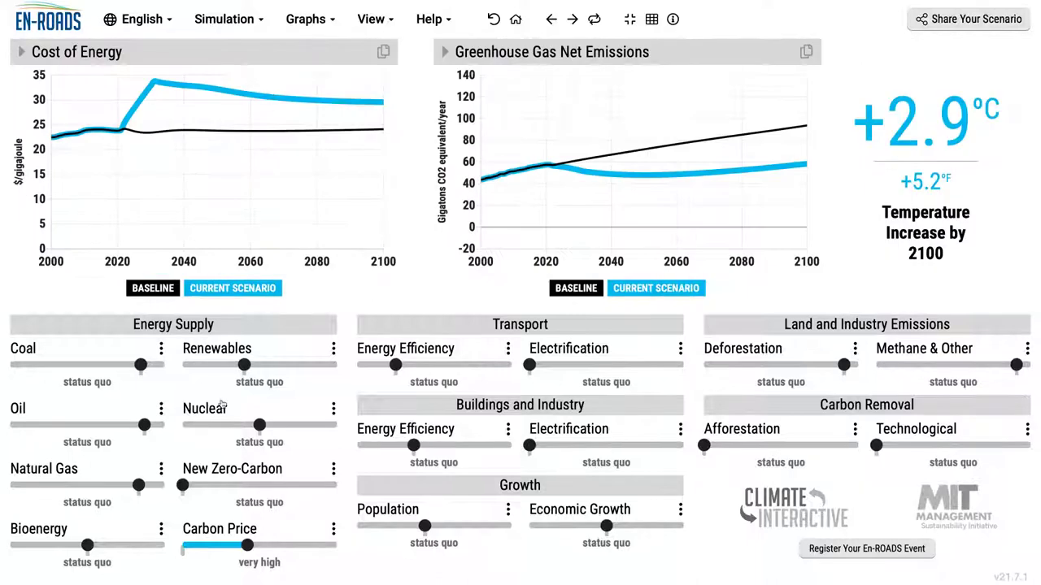
click(183, 549)
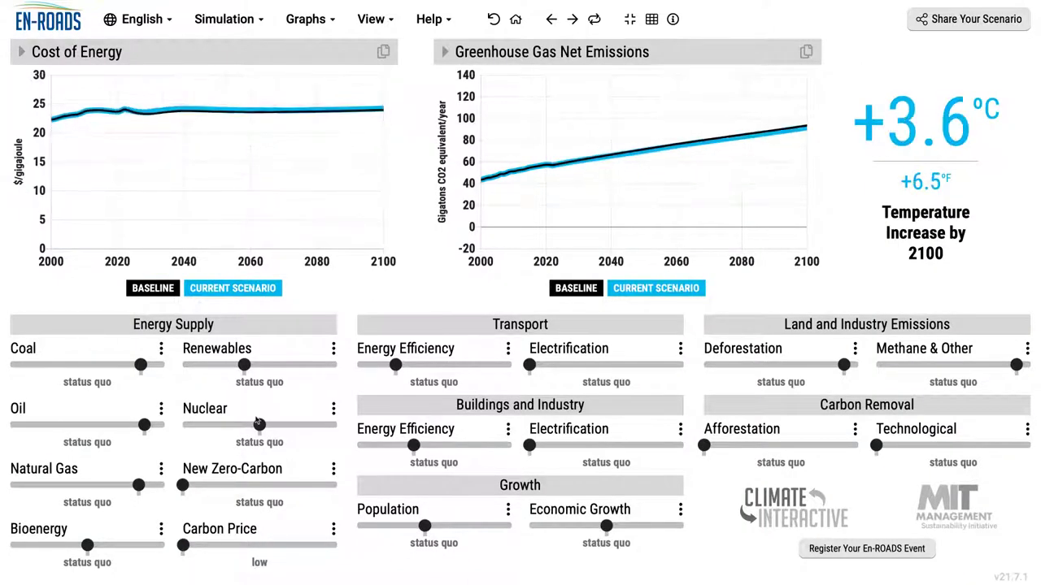
click(306, 366)
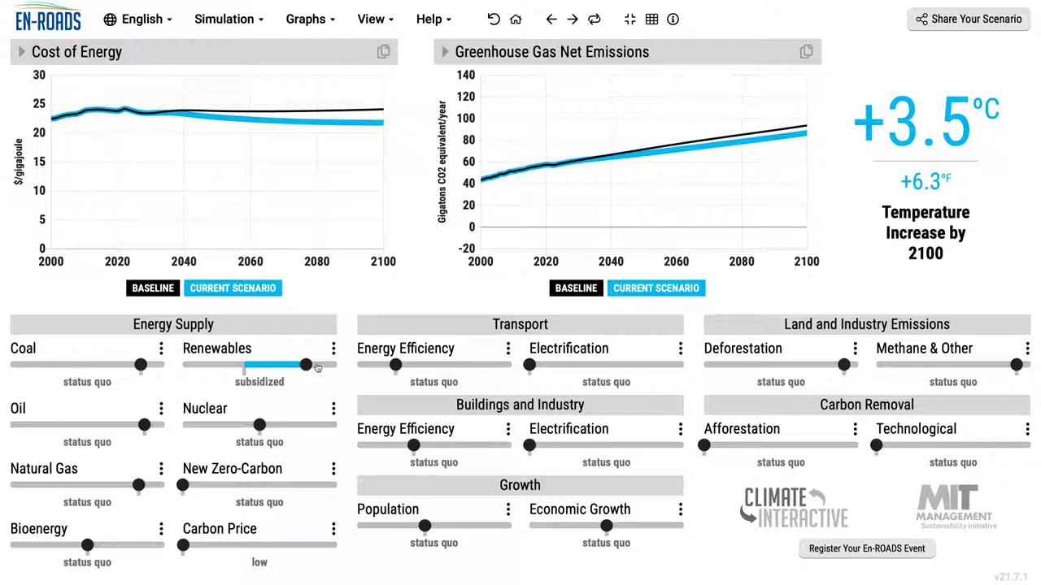
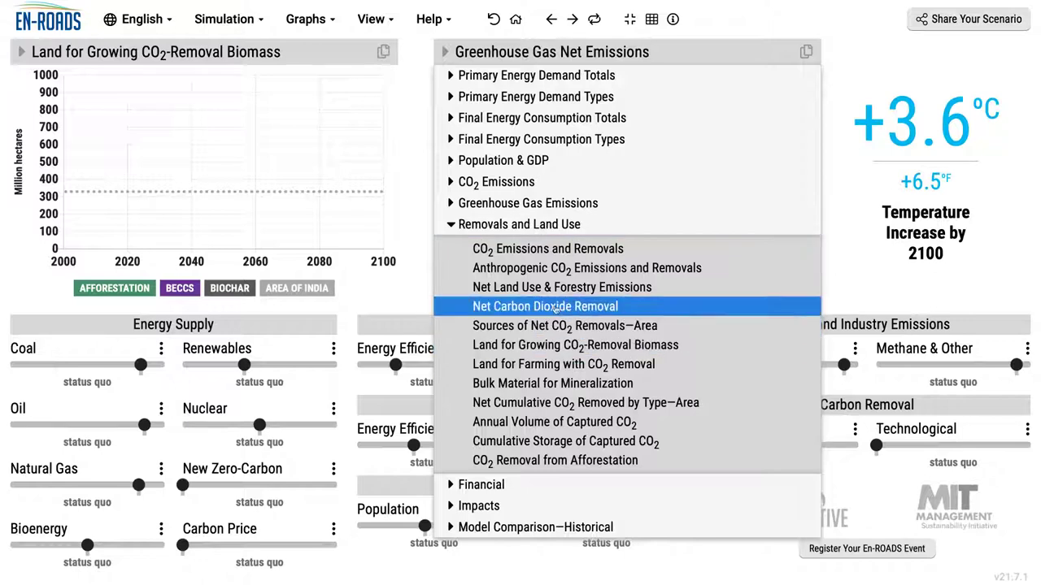
With the Net Carbon Dioxide Removal graph shown, set technological carbon removal to medium growth and afforestation to high growth.
drag(875, 446, 943, 448)
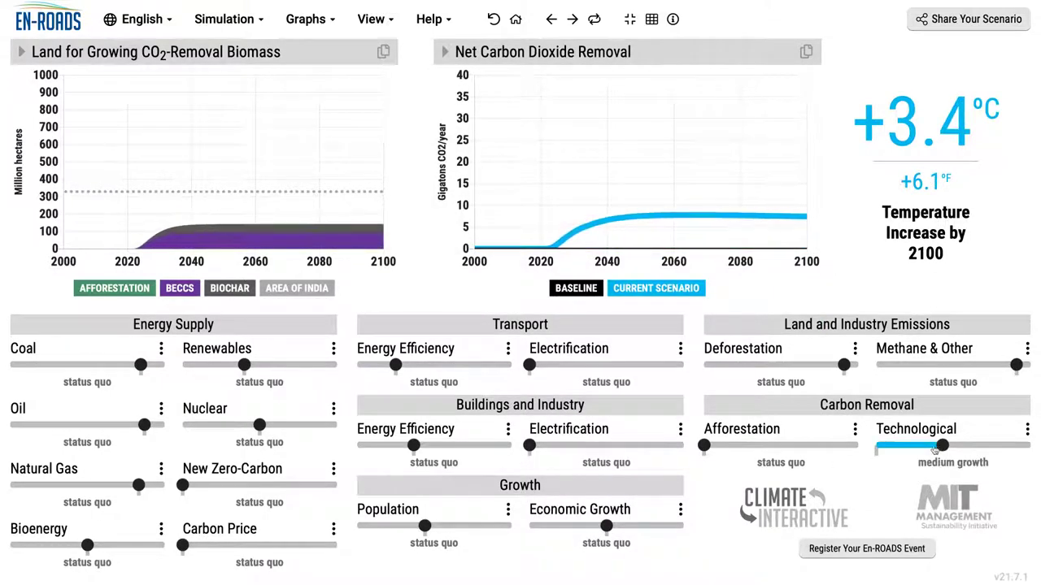
click(828, 445)
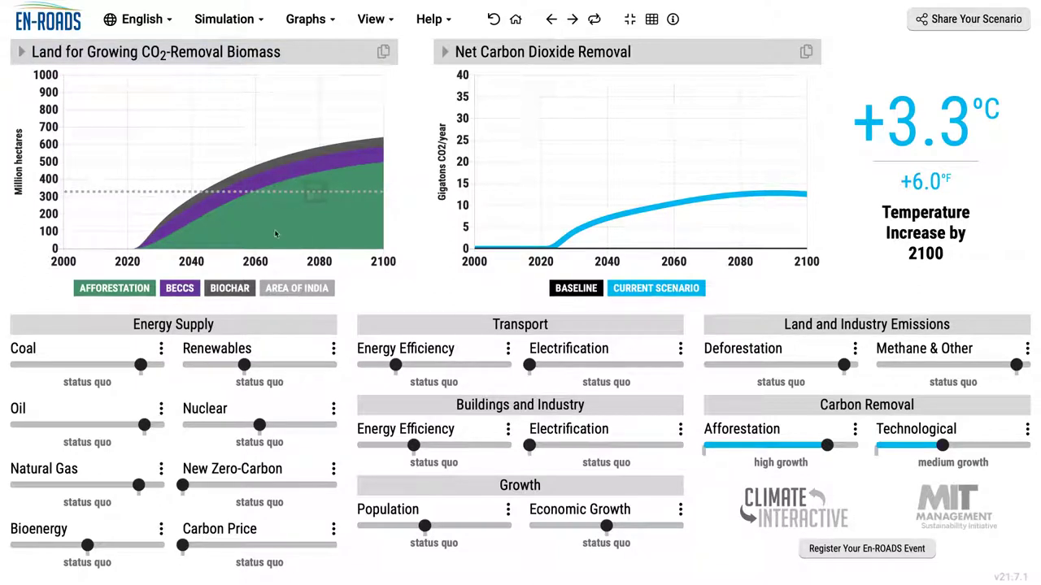
mouse_move(214, 216)
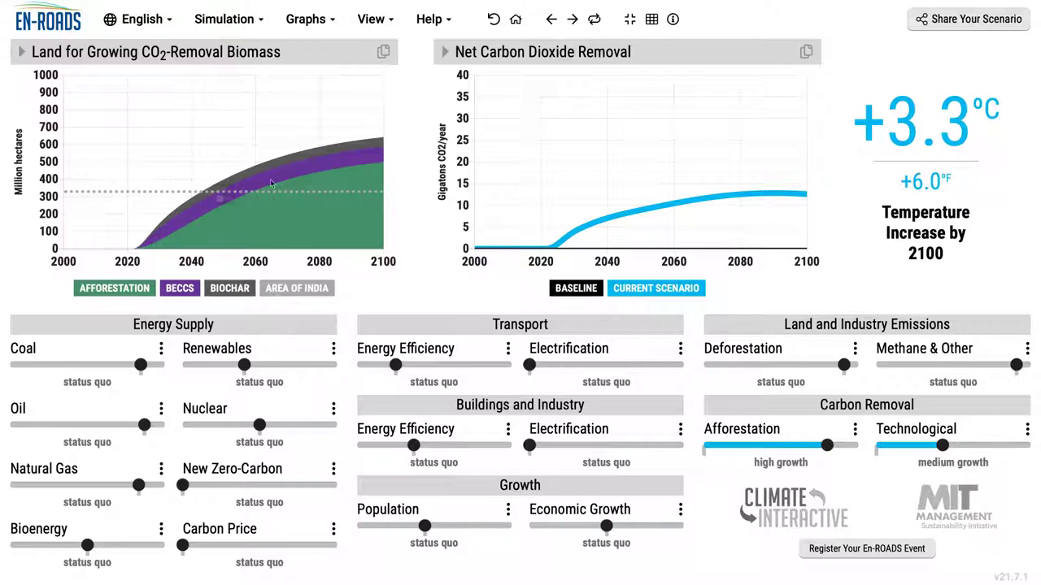